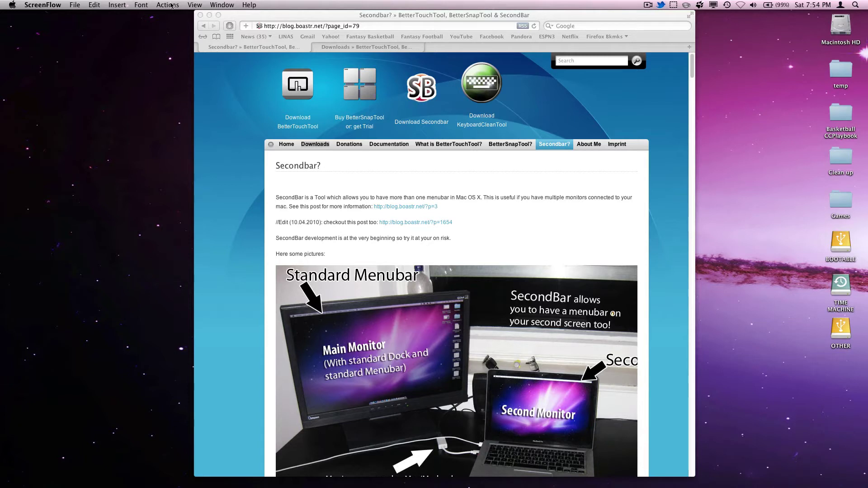
In Displays' Arrangement, reposition the second display and move the menu bar strip onto it
left_click(12, 5)
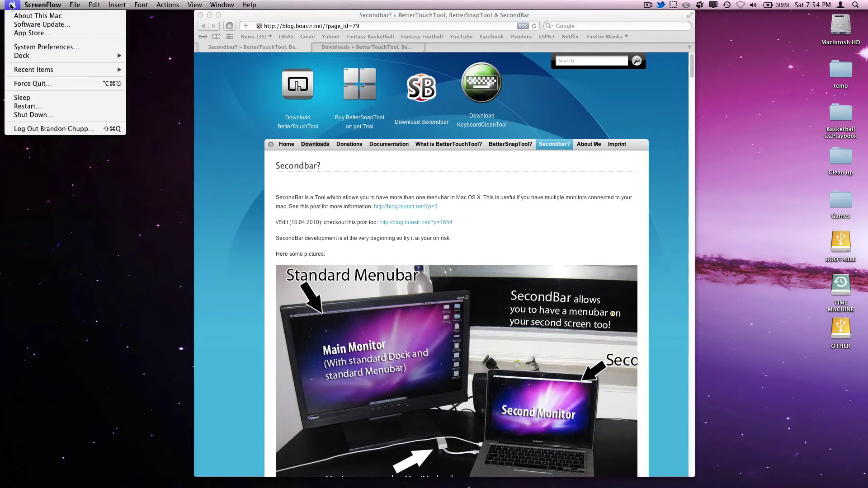
left_click(45, 47)
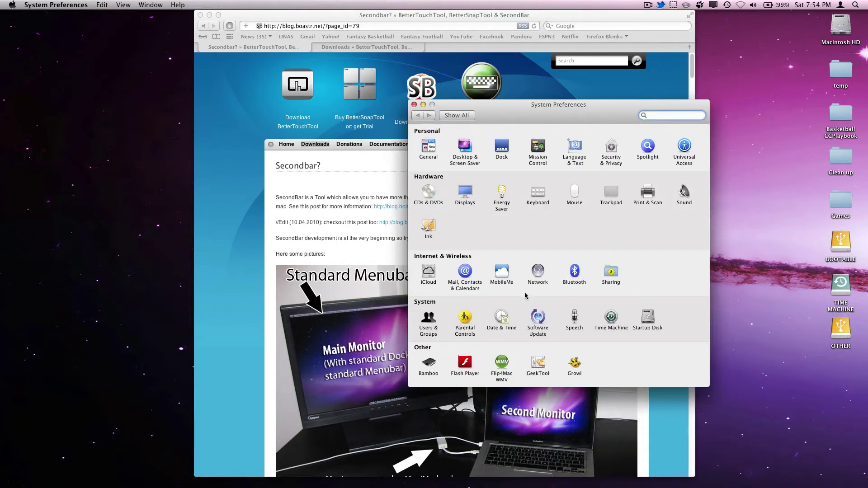
left_click(471, 191)
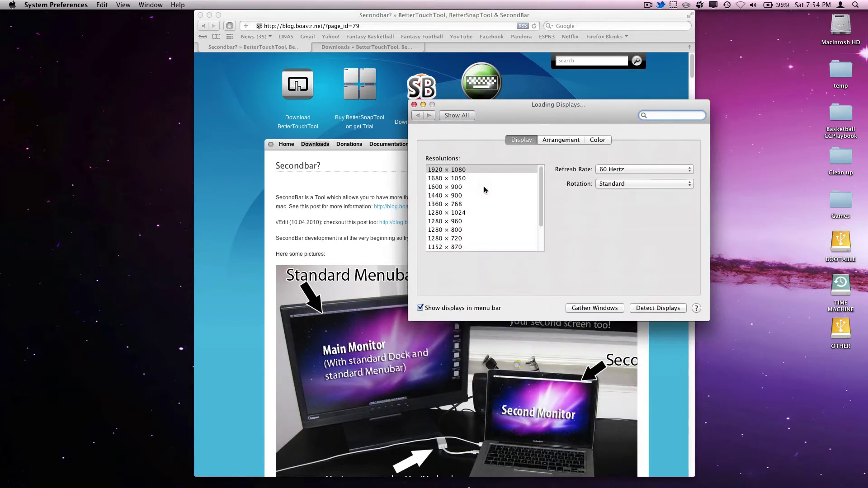
left_click(562, 140)
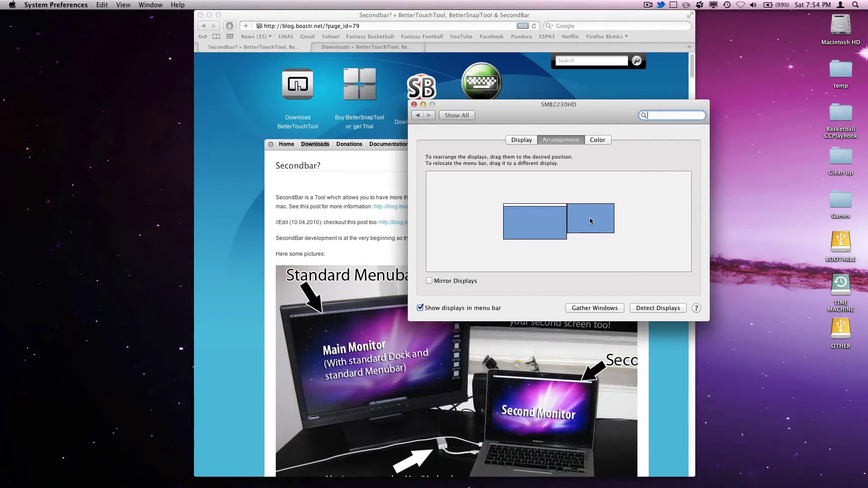
mouse_move(590, 221)
left_mouse_down()
mouse_move(563, 256)
mouse_move(469, 218)
mouse_move(603, 226)
left_mouse_up()
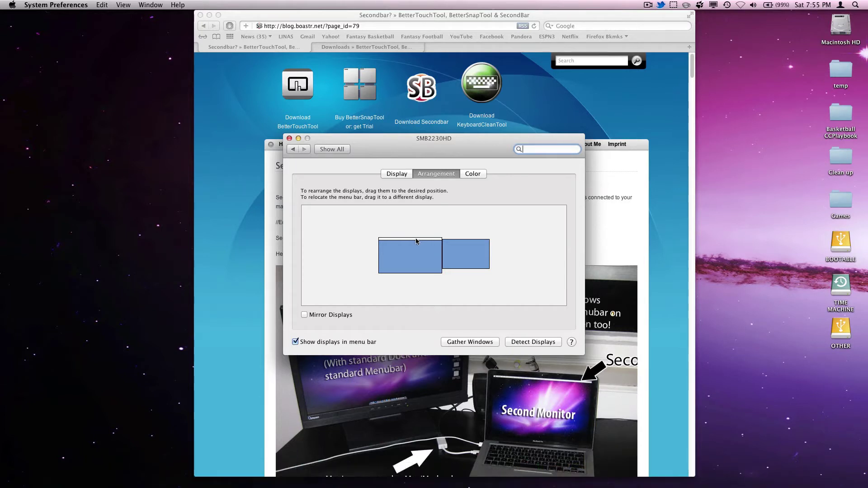
mouse_move(413, 238)
left_mouse_down()
mouse_move(497, 244)
mouse_move(417, 241)
left_mouse_up()
Close the display settings and switch Safari to the Downloads page, selecting its address
left_click(289, 139)
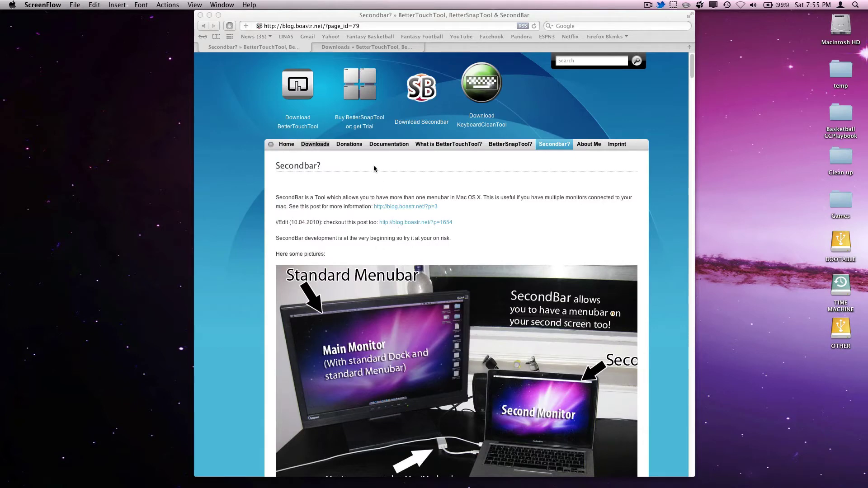
left_click(316, 46)
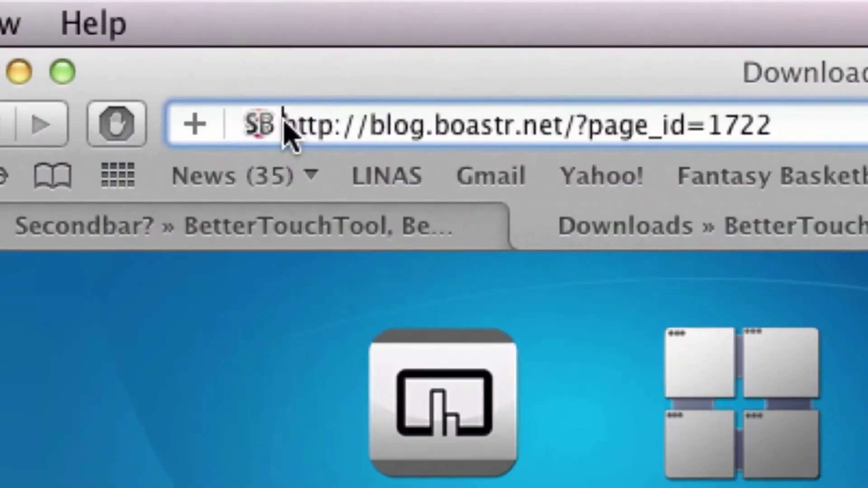
left_click_drag(264, 26, 332, 26)
left_click_drag(622, 138, 791, 133)
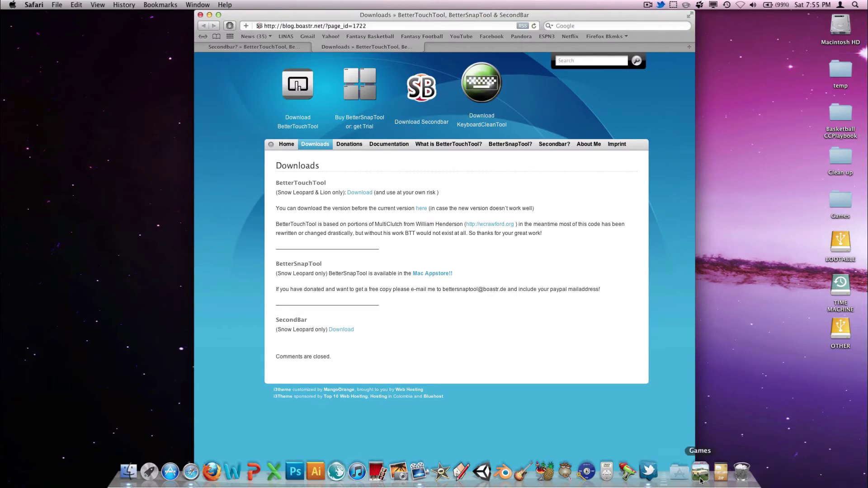
Open SecondBar.zip from the Downloads stack and drag SecondBar.app onto the desktop
left_click(716, 478)
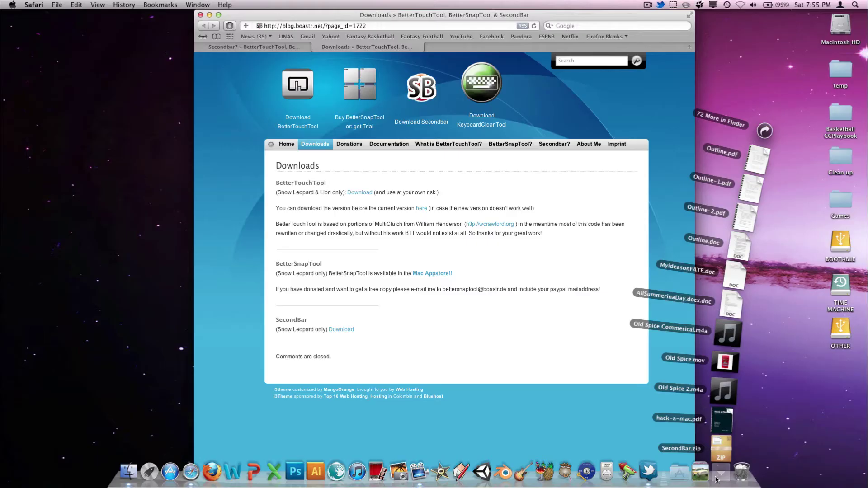
left_click(721, 456)
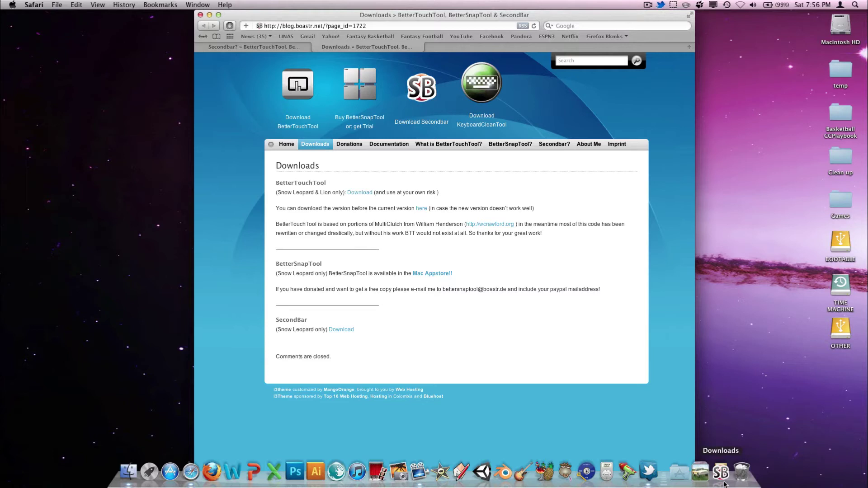
left_click(724, 482)
left_click_drag(761, 453, 835, 387)
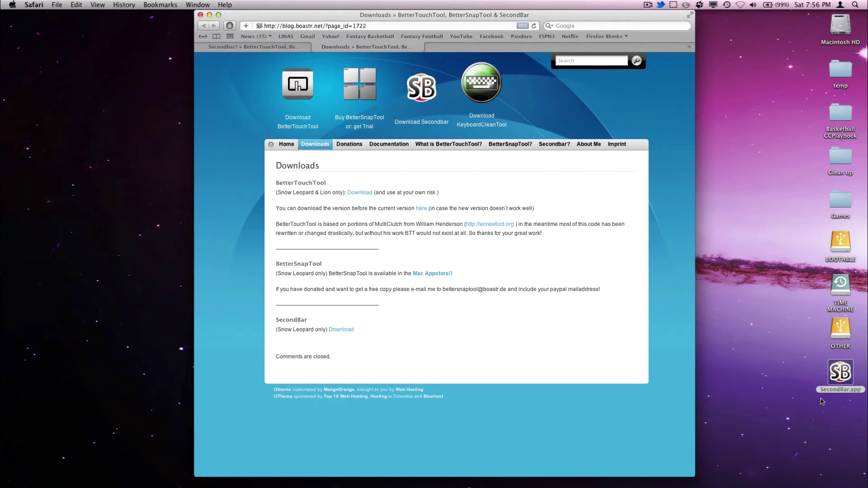
left_click(810, 421)
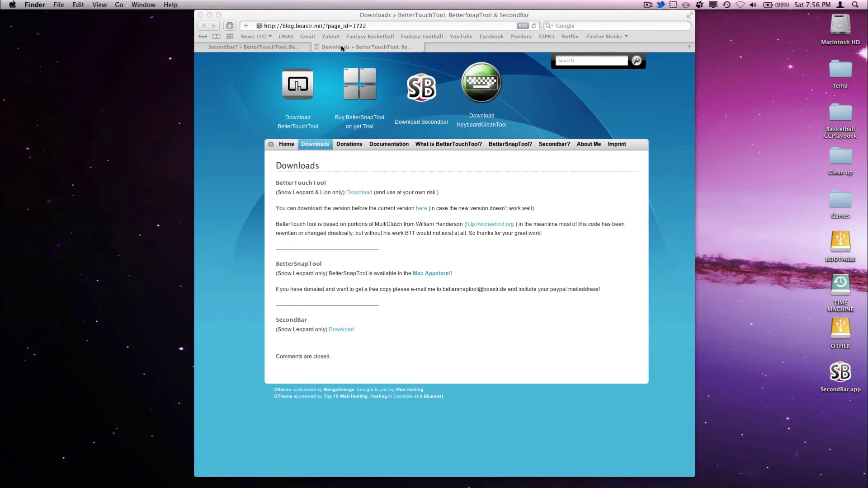
left_click(341, 49)
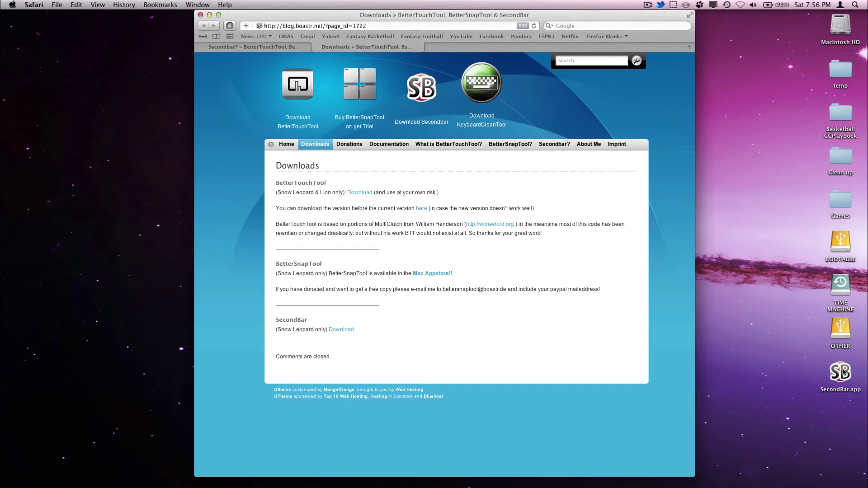
Close Safari's window and launch SecondBar.app from the desktop, confirming the downloaded-app warning
left_click(200, 15)
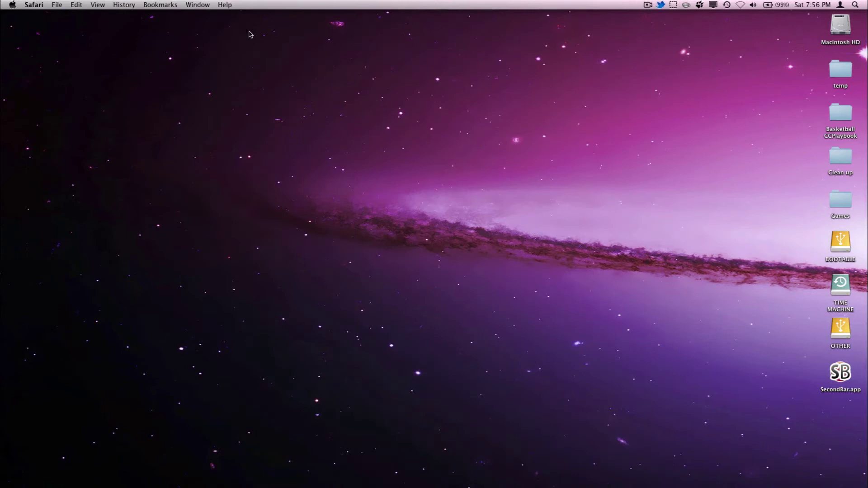
double_click(839, 372)
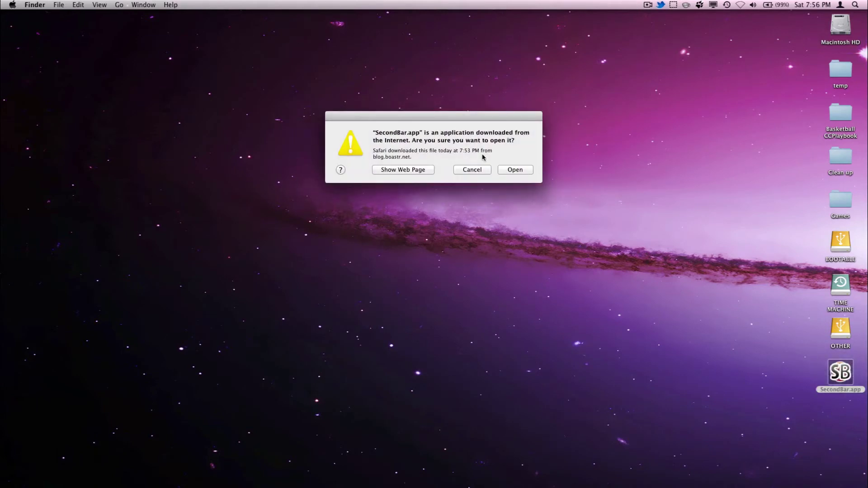
left_click(516, 170)
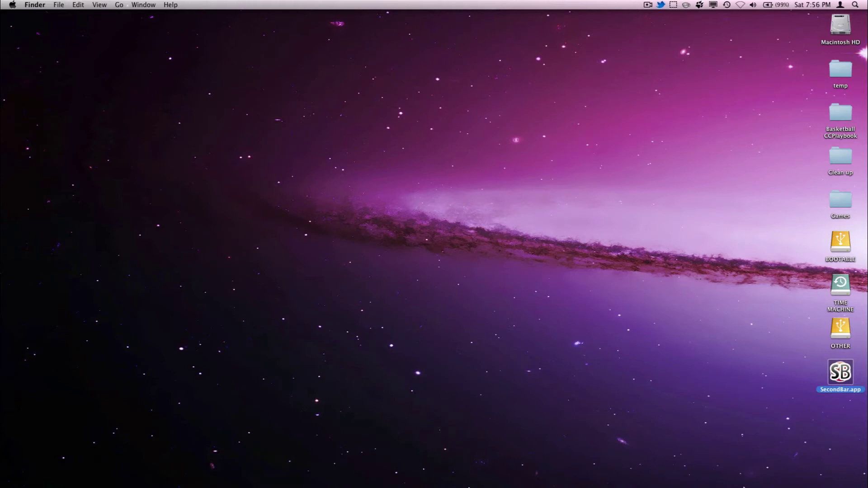
mouse_move(752, 472)
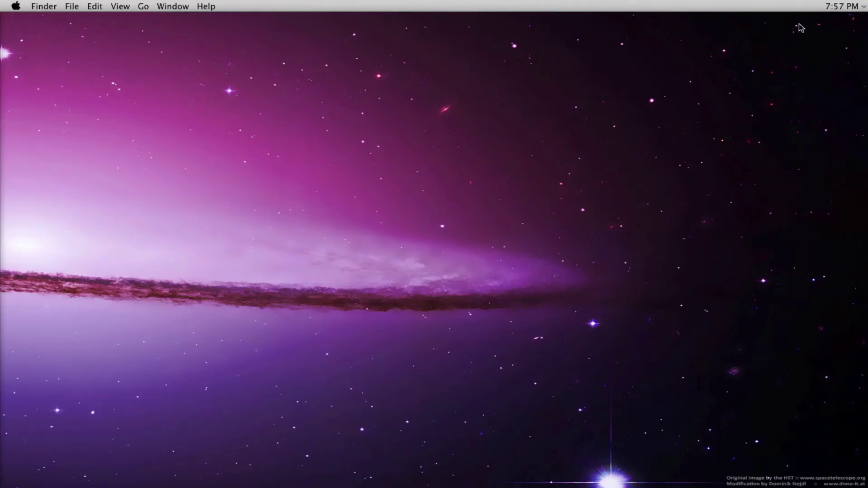
left_click(854, 6)
left_click(764, 8)
left_click(74, 6)
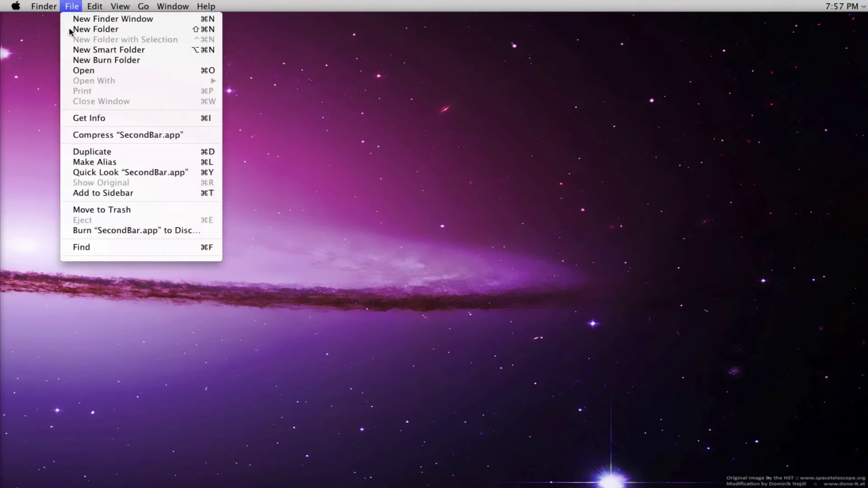
left_click(50, 8)
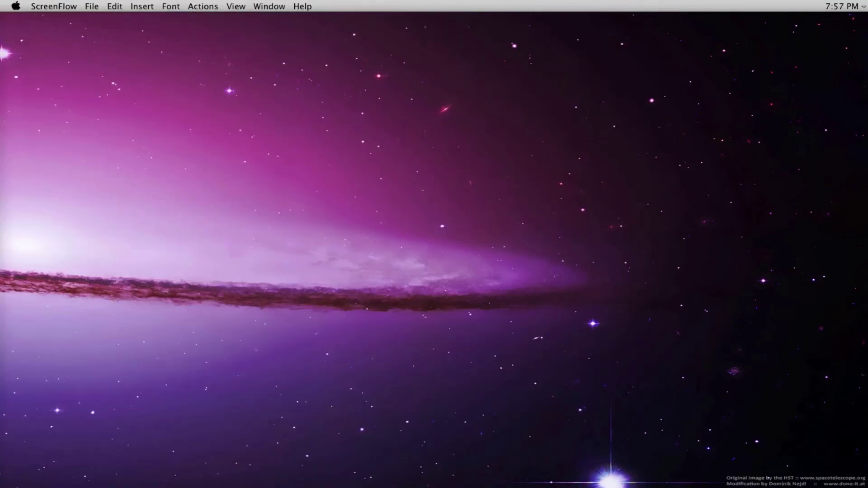
Check 'Show Dock Icon' in SecondBar's General preferences via its clock menu, then close the window
left_click(859, 6)
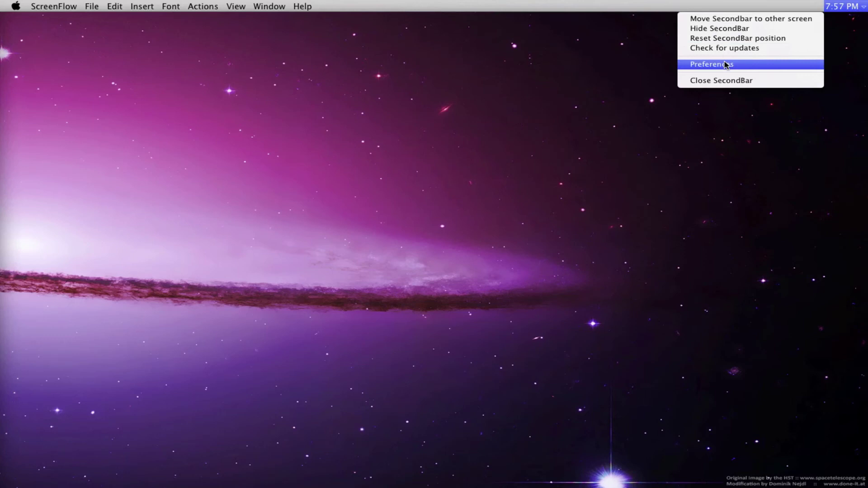
left_click(747, 66)
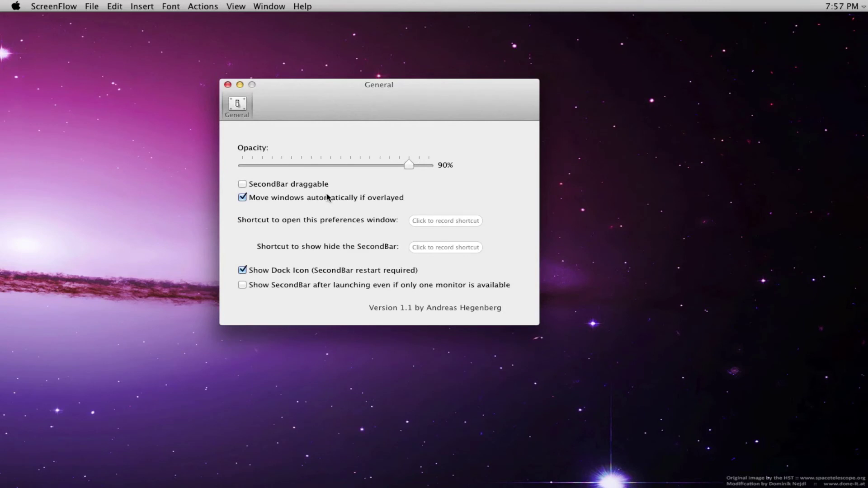
left_click(243, 270)
left_click(227, 84)
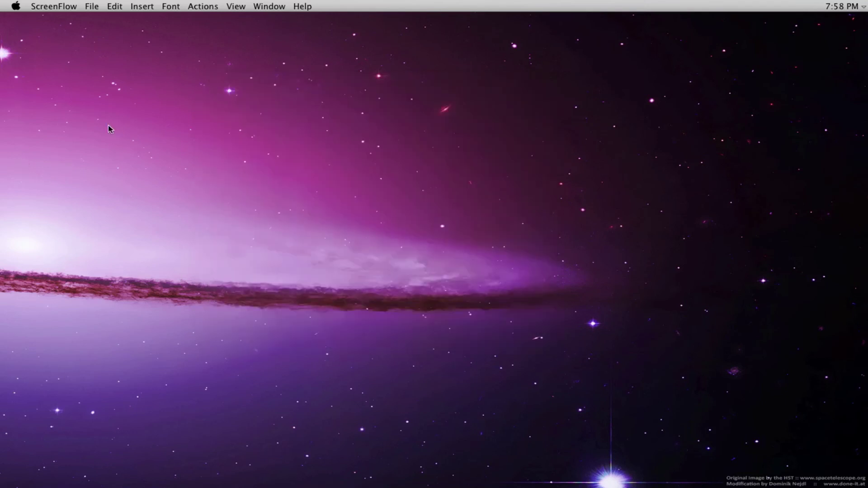
Go to the Login Items list in Users & Groups in System Preferences
left_click(15, 6)
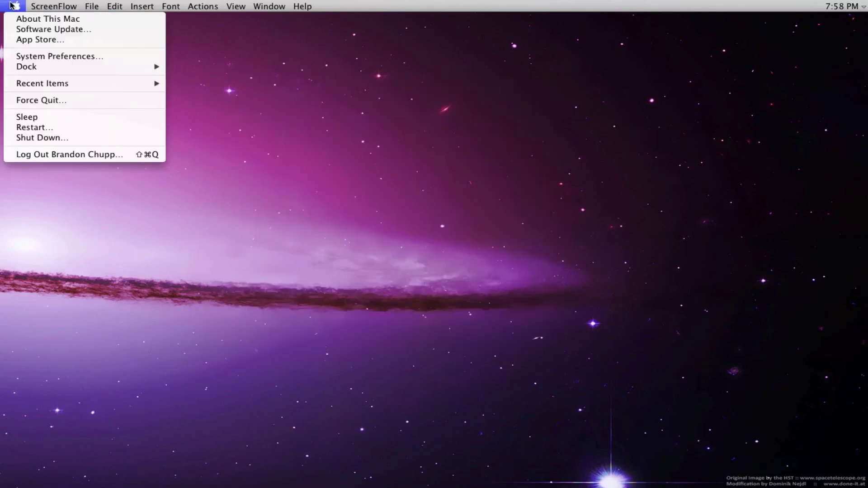
left_click(36, 56)
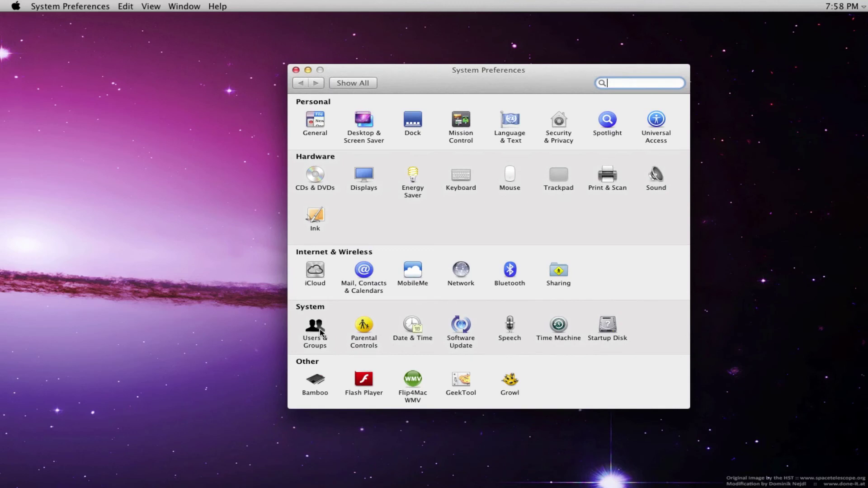
left_click(316, 328)
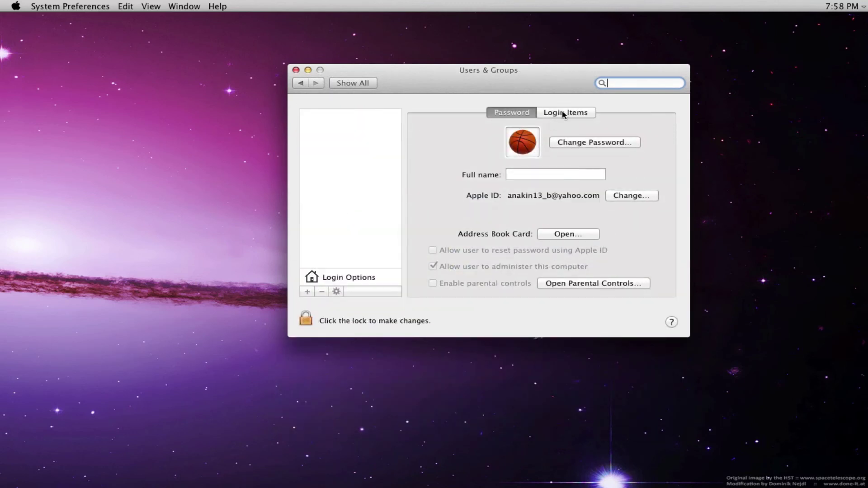
left_click(563, 113)
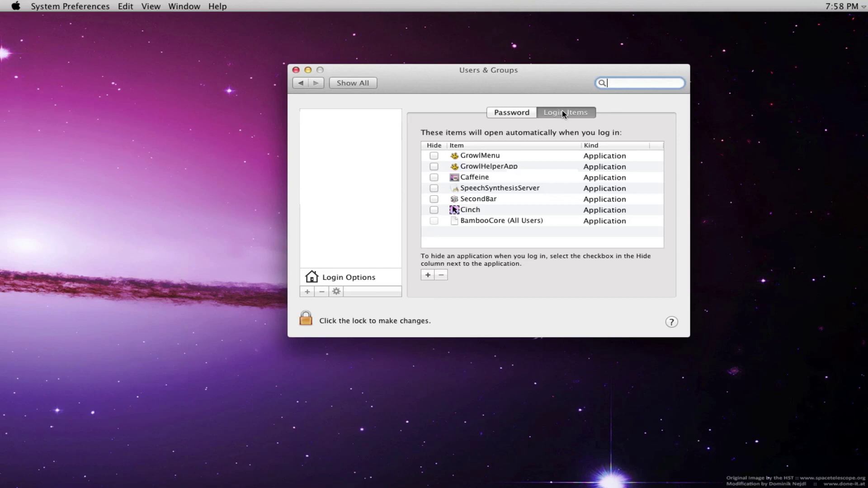
Add SecondBar.app from the Desktop to the login items by searching 'secondbar'
left_click(428, 275)
left_click(599, 104)
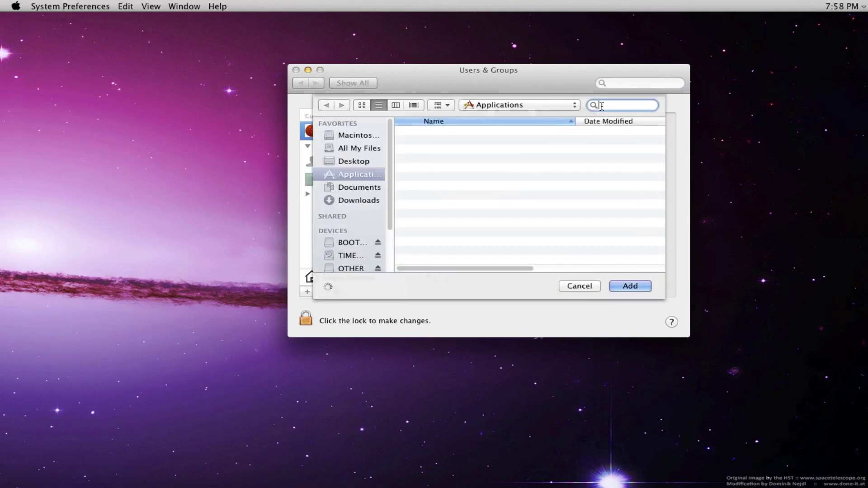
type("secondbar")
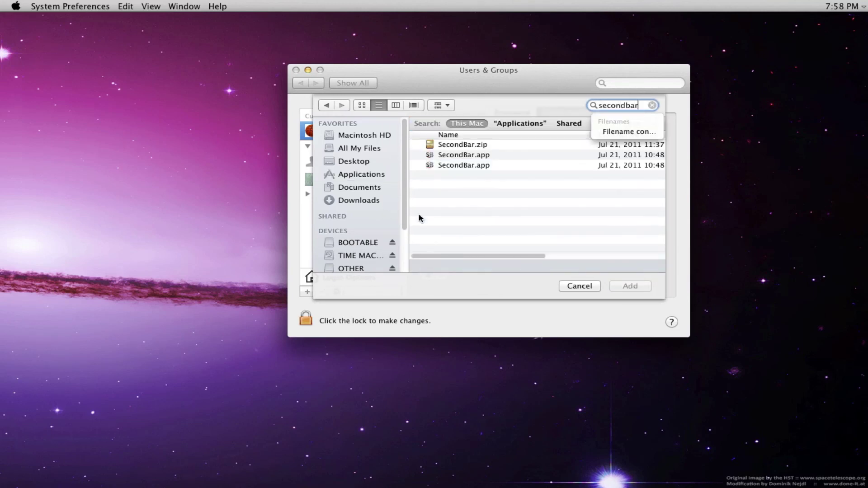
left_click(475, 156)
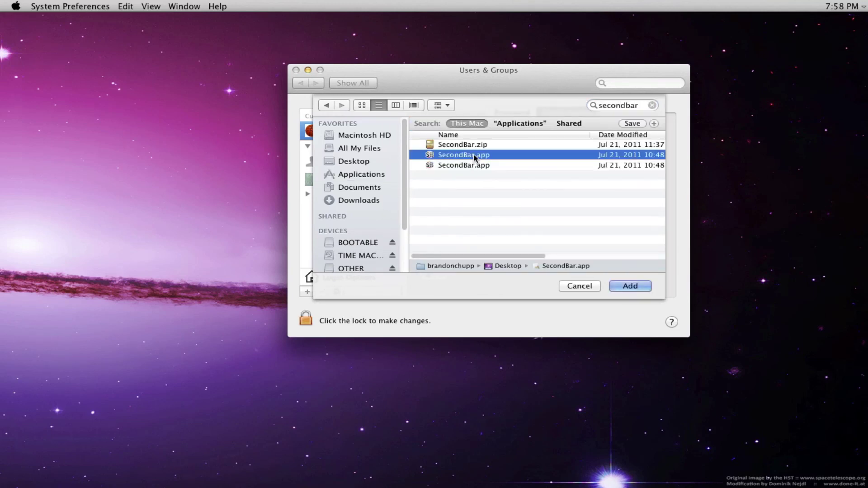
left_click(638, 289)
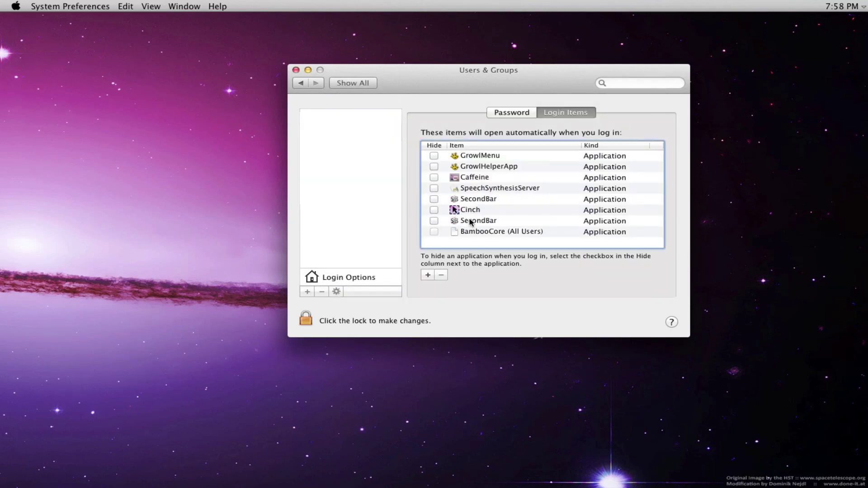
left_click(470, 221)
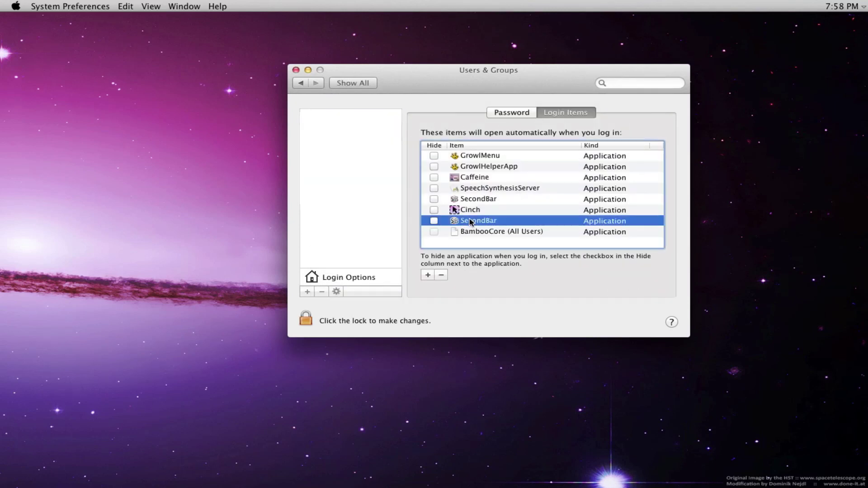